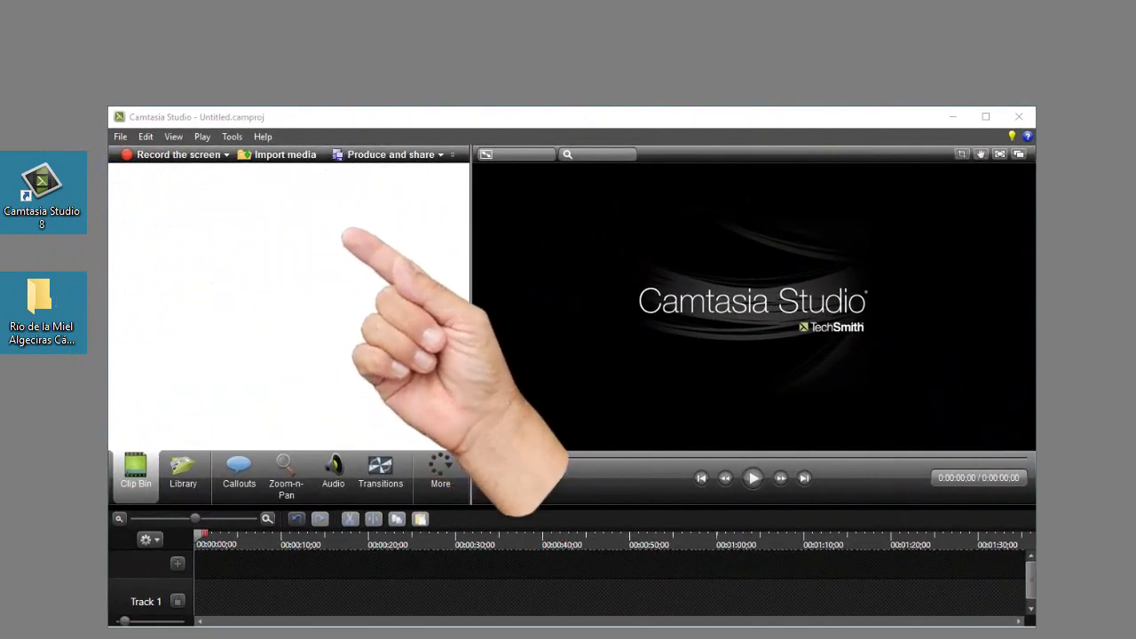
# Step: Import all photos and the MP3 from the Río de la Miel Algeciras Cádiz fotos folder, and place the images on Track 1
pyautogui.click(266, 160)
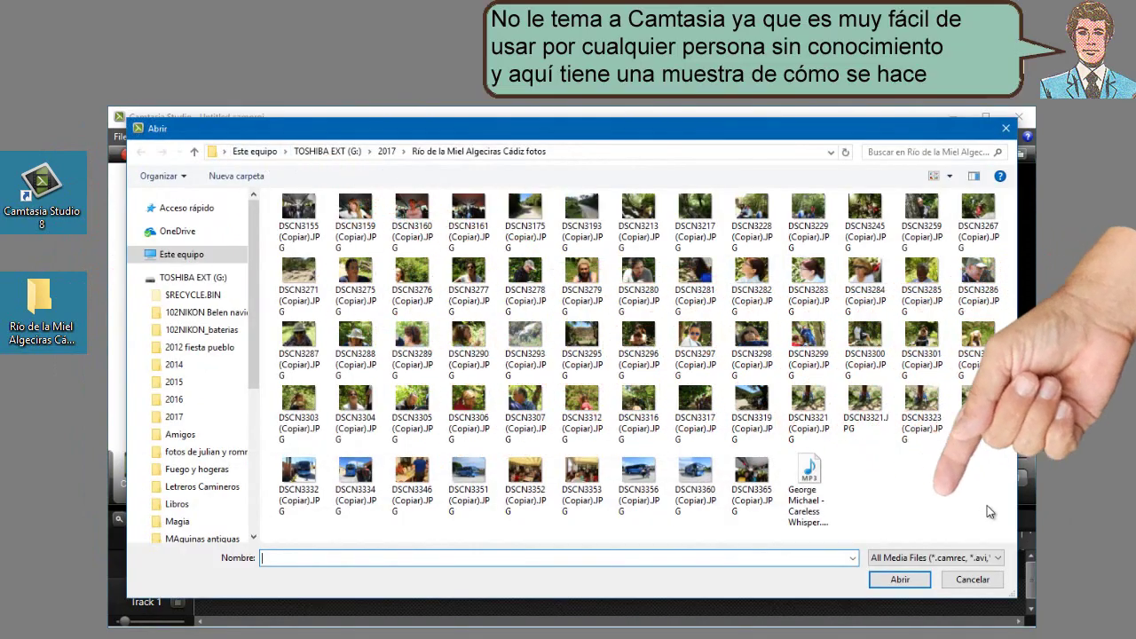
pyautogui.moveTo(986, 504); pyautogui.dragTo(271, 189)
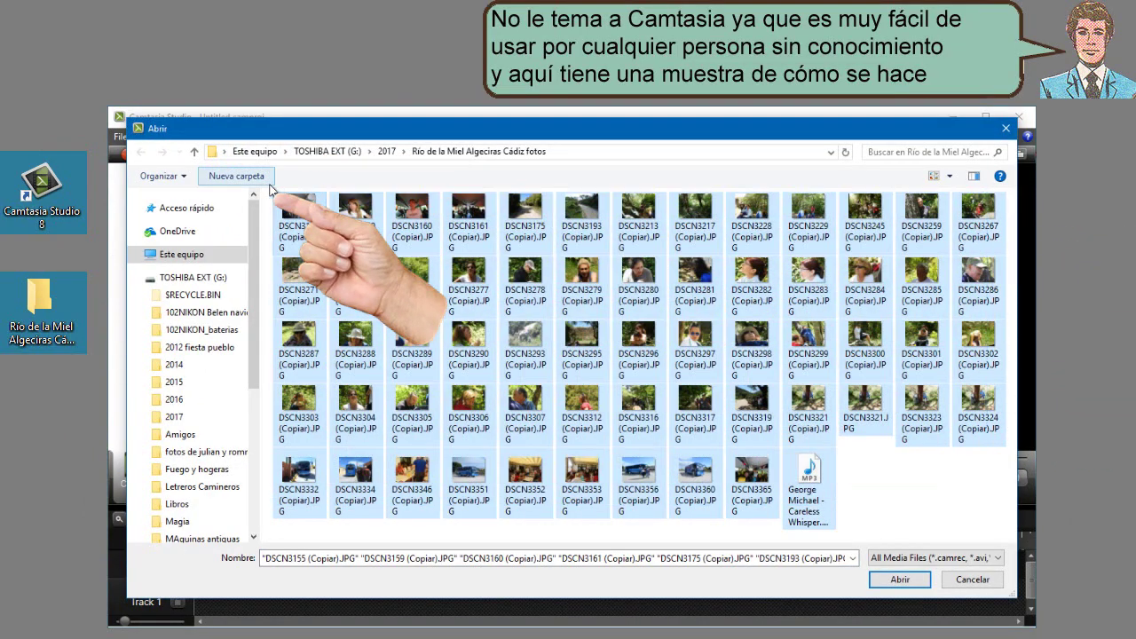
pyautogui.click(899, 579)
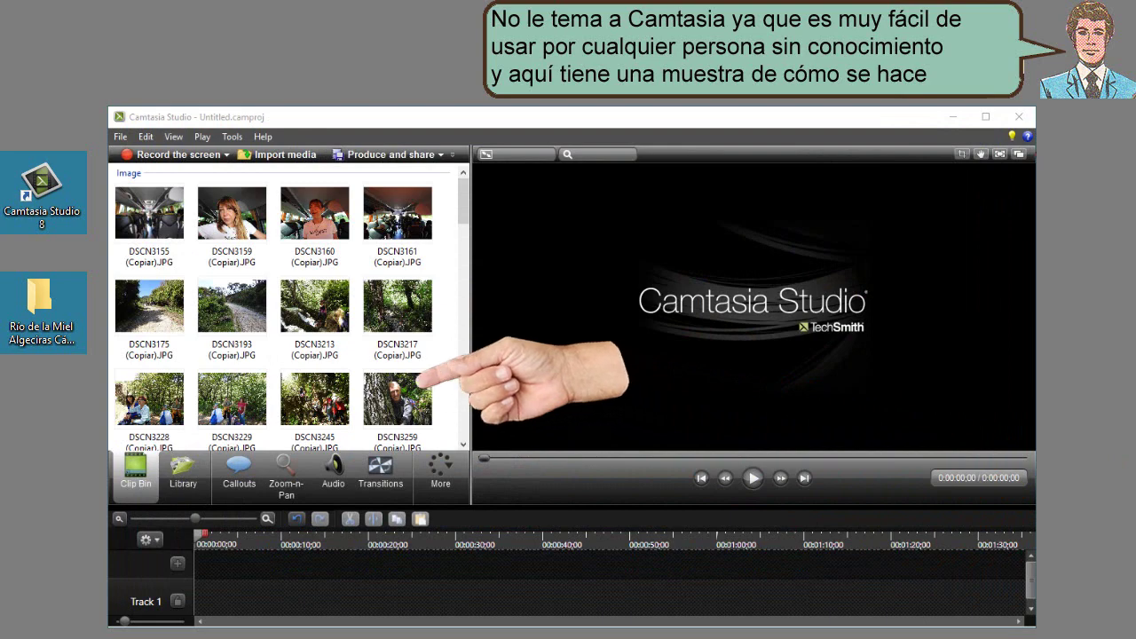
pyautogui.hotkey('ctrl', 'a')
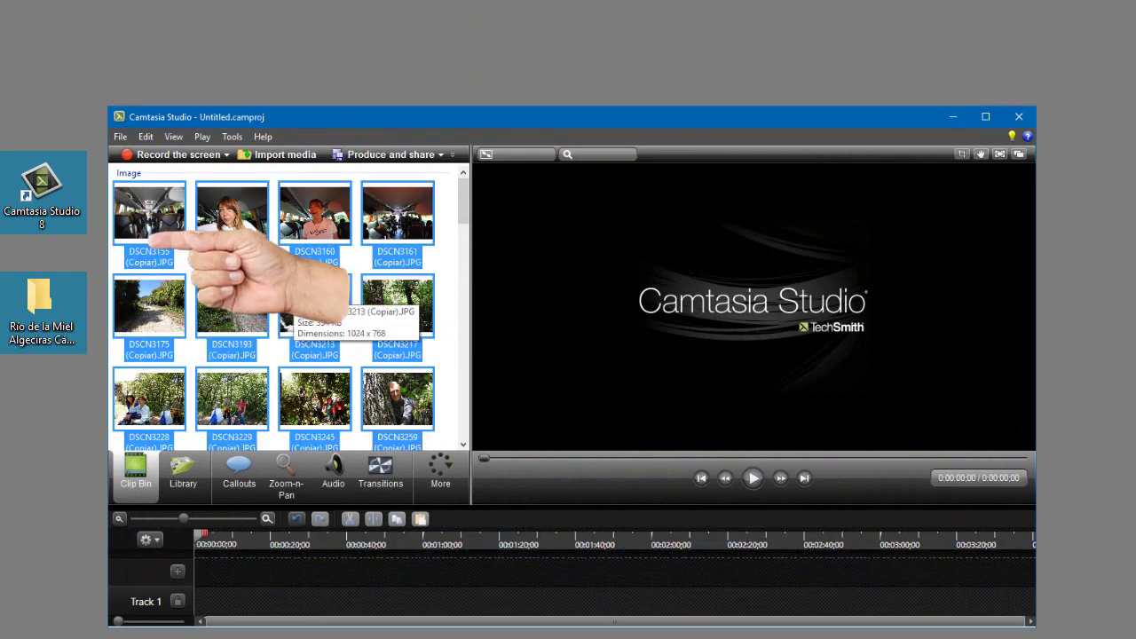
pyautogui.moveTo(311, 297); pyautogui.dragTo(257, 597)
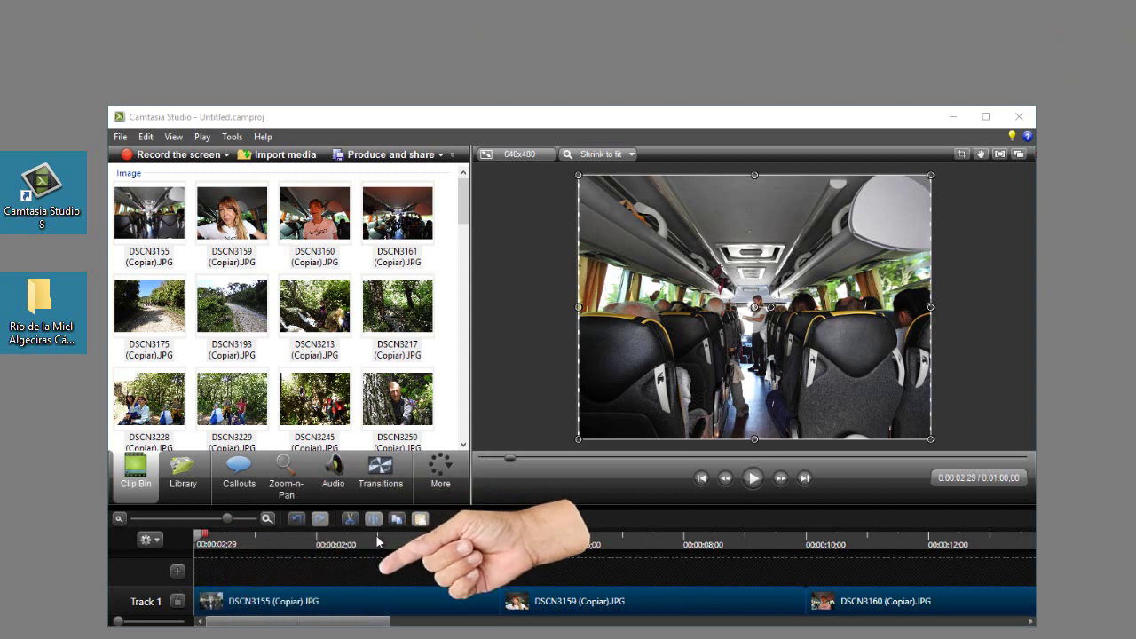
# Step: Delete the Track 1 range from 0:00:02;29 to 0:00:06;29 to shorten the first two photos to about 3 seconds each
pyautogui.click(377, 543)
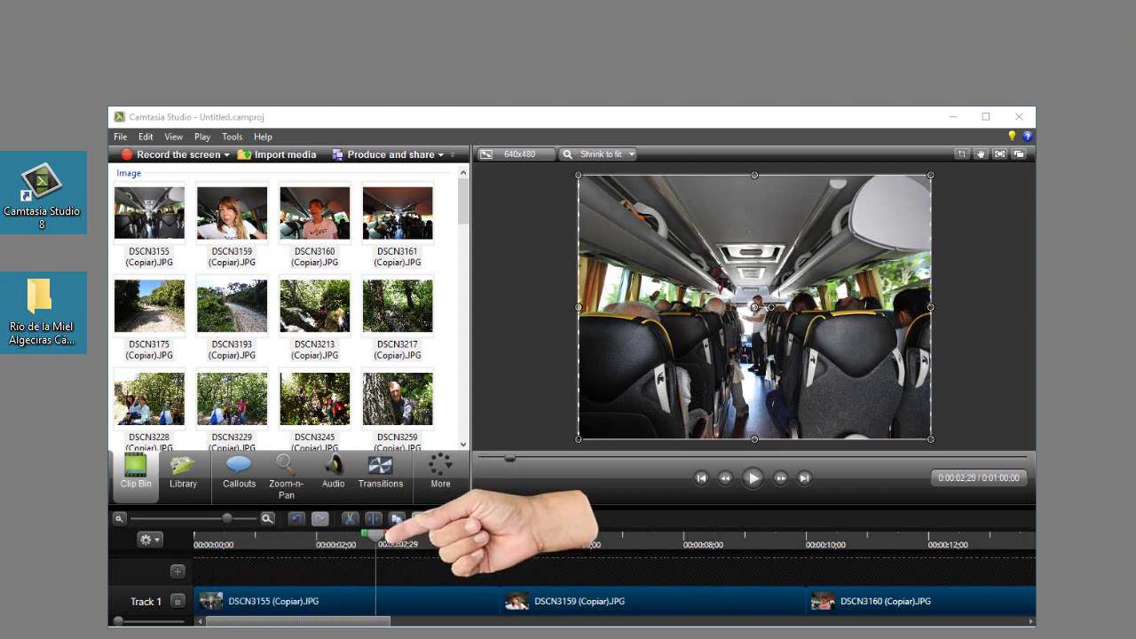
pyautogui.moveTo(377, 543); pyautogui.dragTo(628, 551)
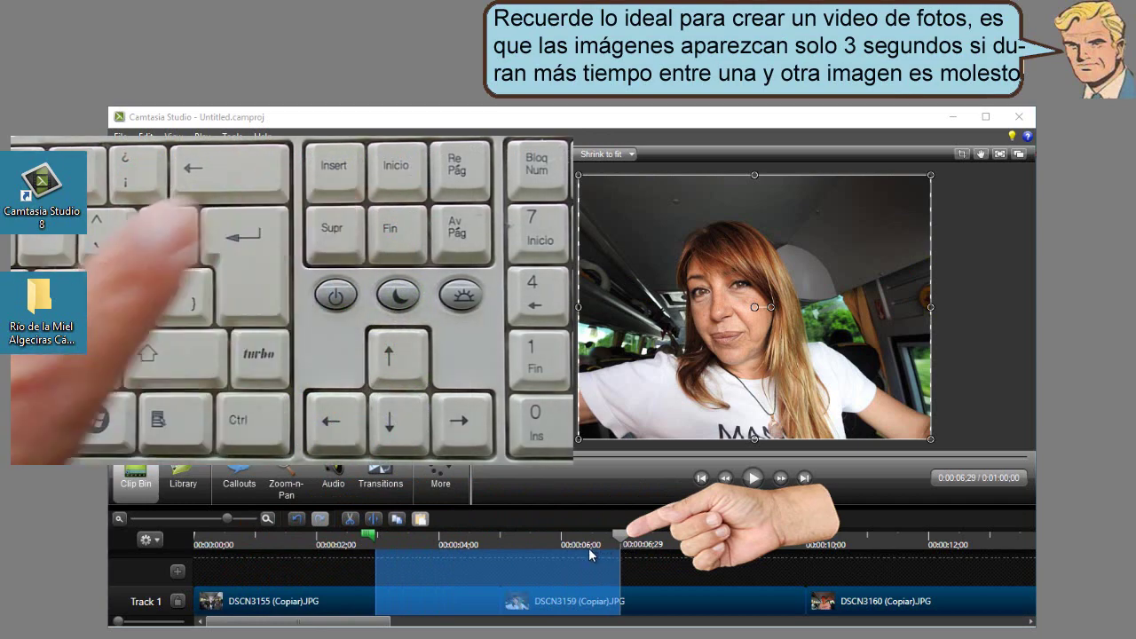
pyautogui.press('Delete')
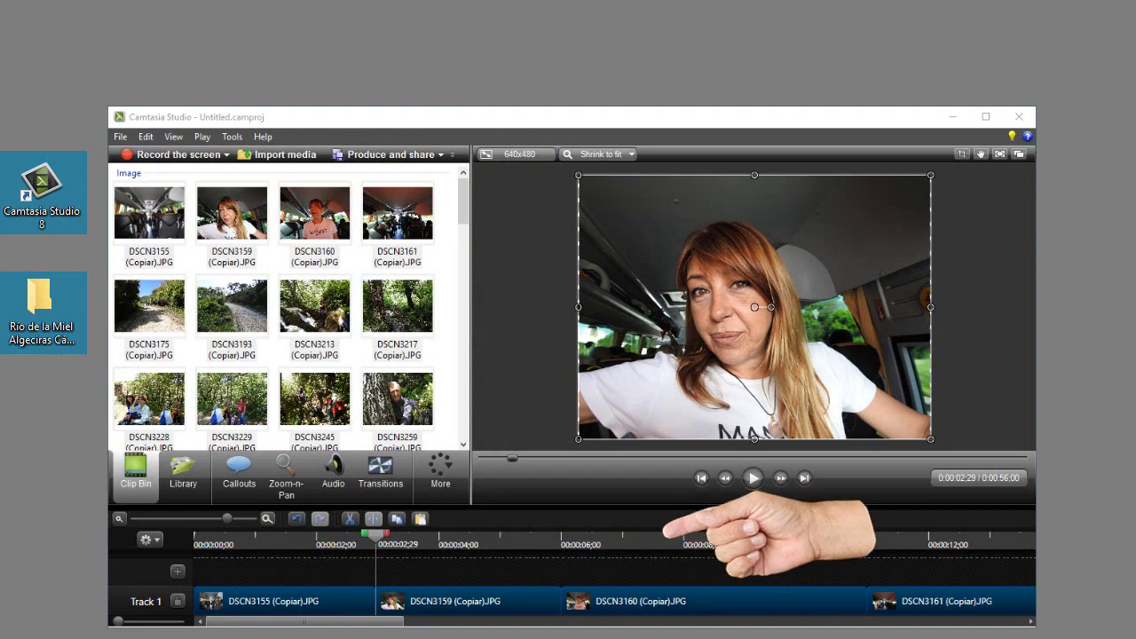
# Step: Delete the Track 1 range from 0:00:09;01 to 0:00:12;28 to shorten the third and fourth photos to about 3 seconds each
pyautogui.click(745, 543)
pyautogui.click(746, 543)
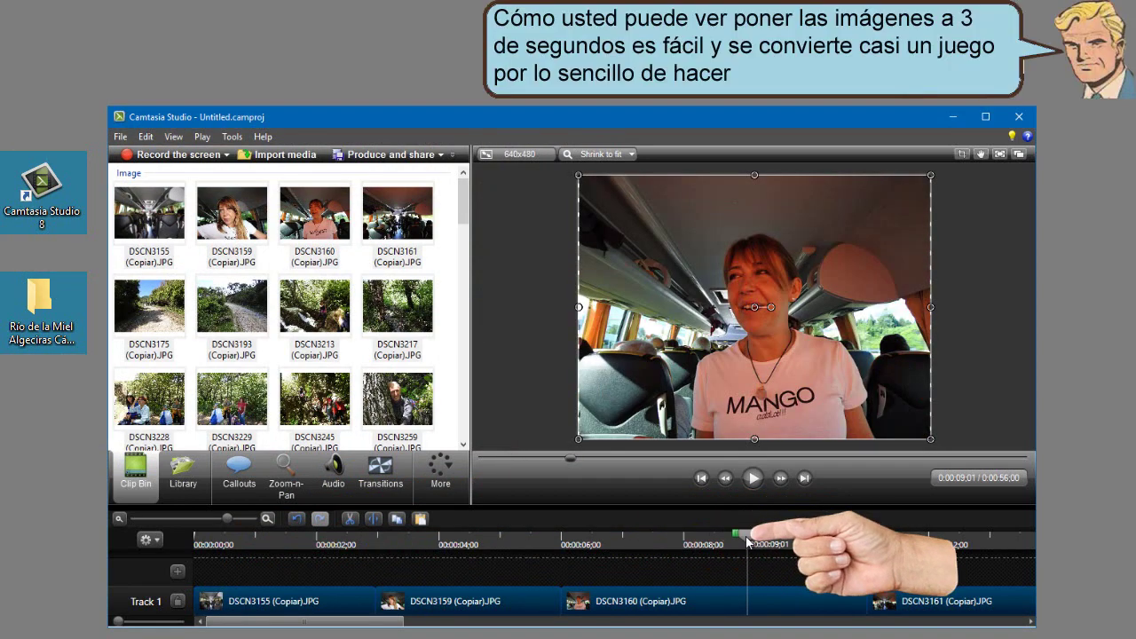
pyautogui.moveTo(748, 543); pyautogui.dragTo(994, 552)
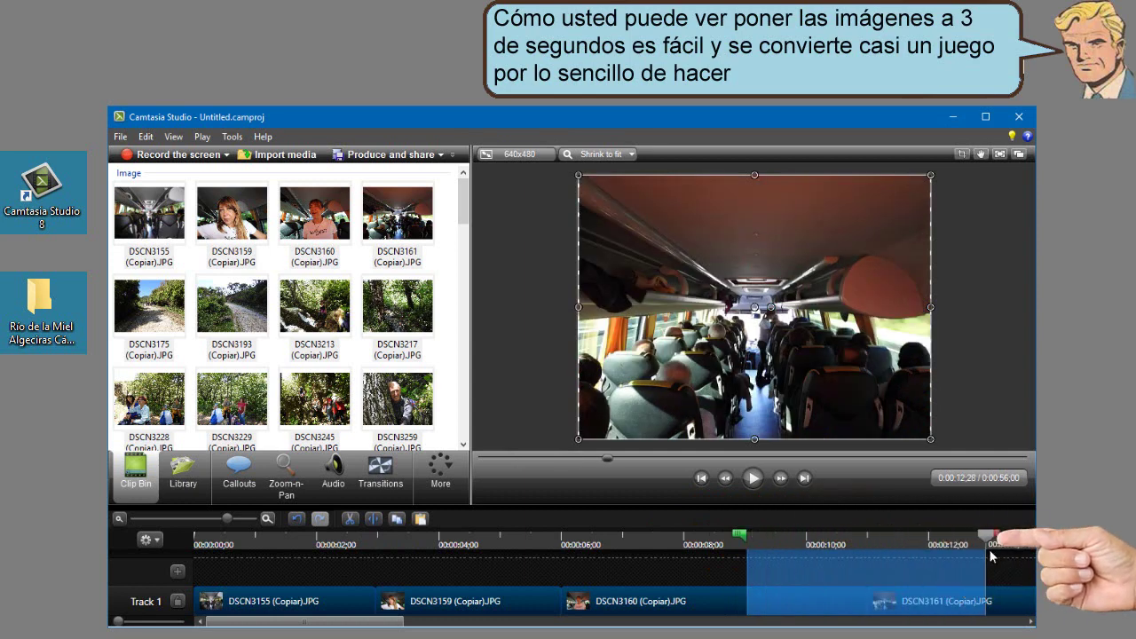
pyautogui.press('Delete')
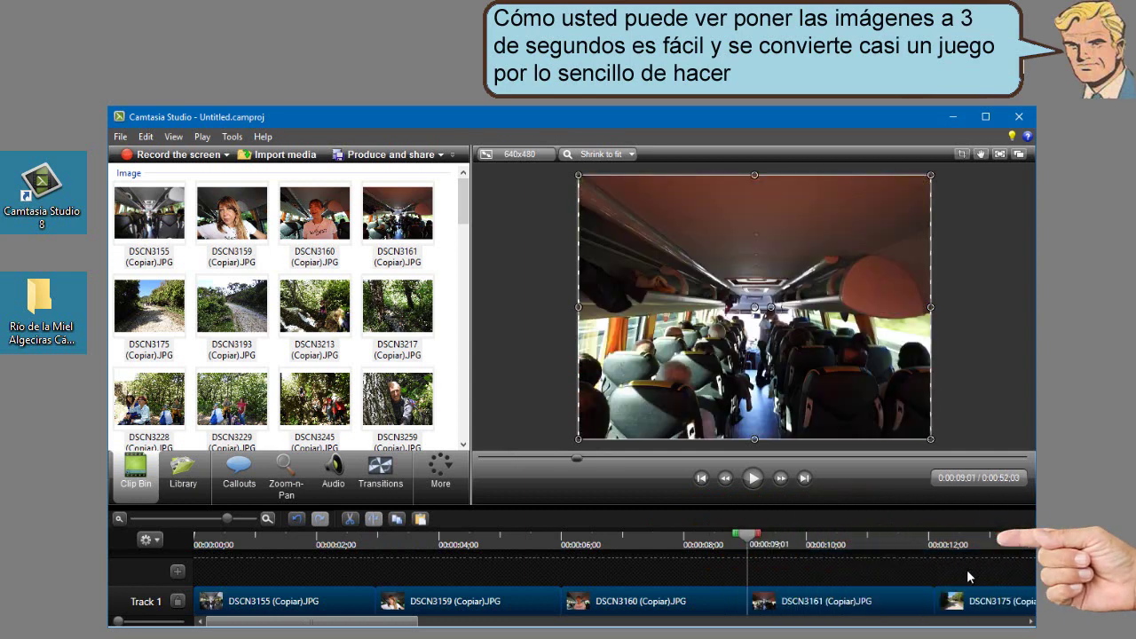
# Step: Preview the Circle reveal, Cube rotate and Circle stretch transitions
pyautogui.click(207, 519)
pyautogui.click(198, 519)
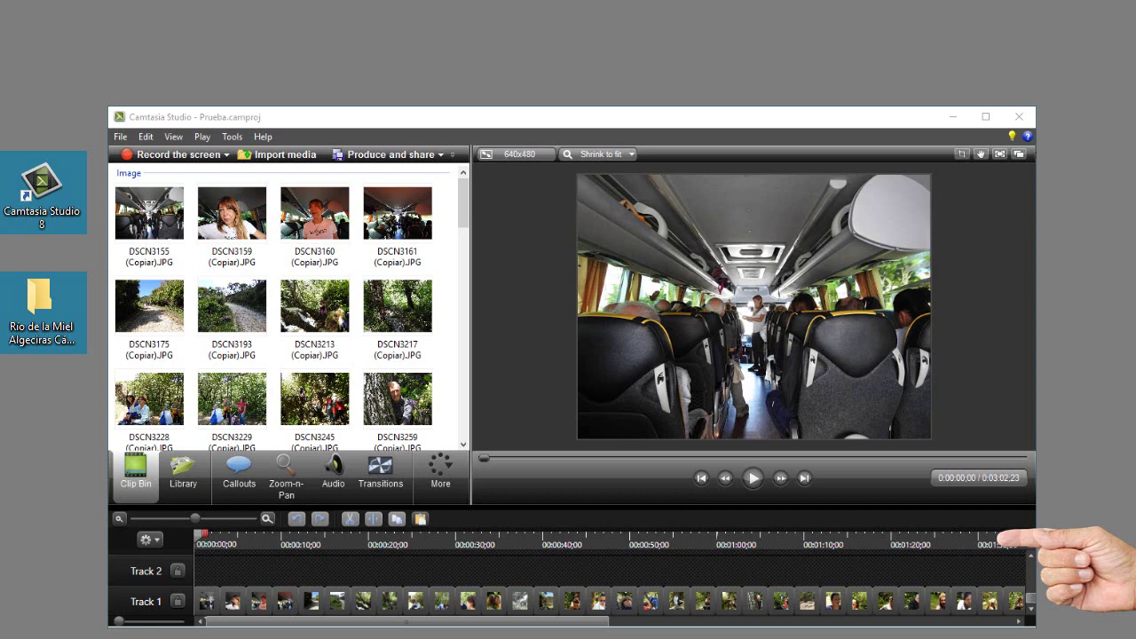
pyautogui.click(379, 475)
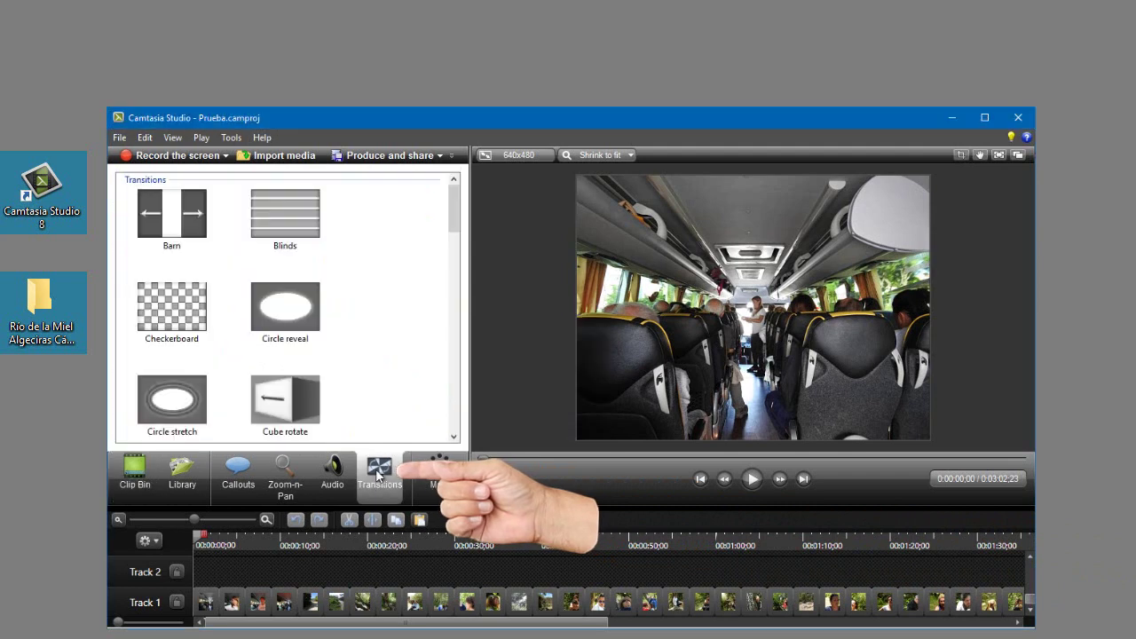
pyautogui.click(296, 311)
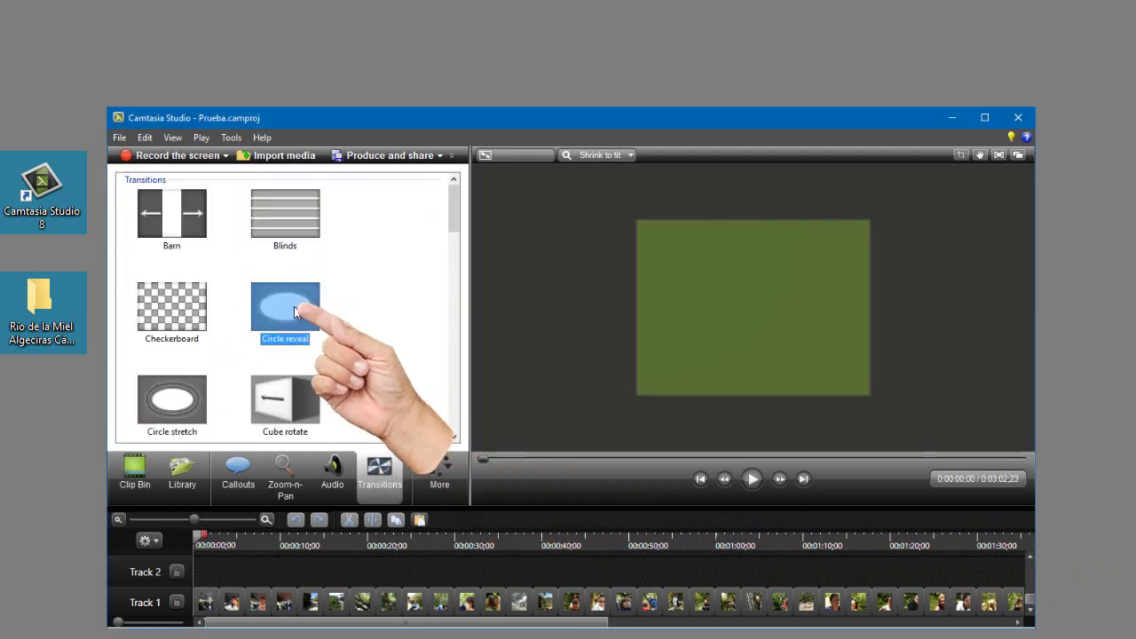
pyautogui.click(291, 396)
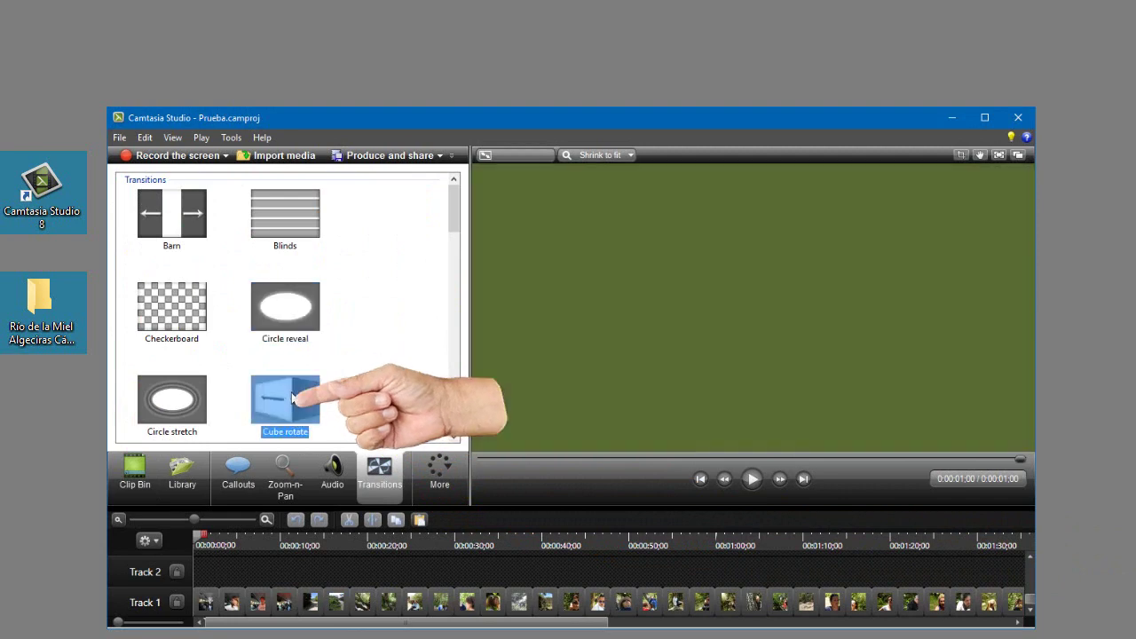
pyautogui.click(186, 405)
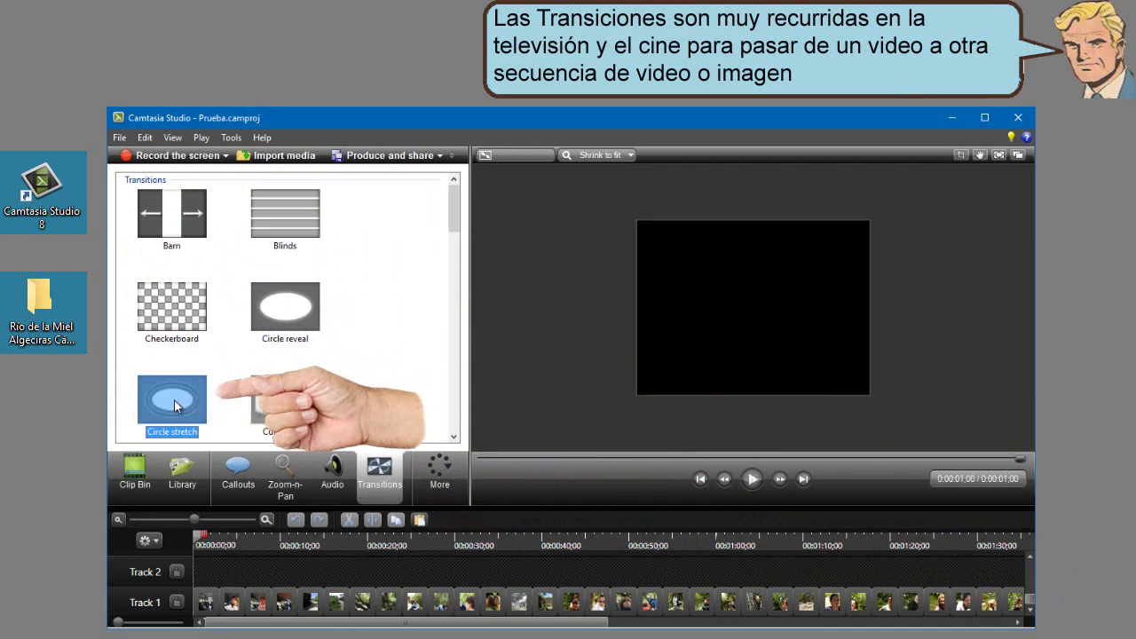
# Step: Add Circle reveal transitions between the first five photos on Track 1 and play back the result
pyautogui.click(277, 312)
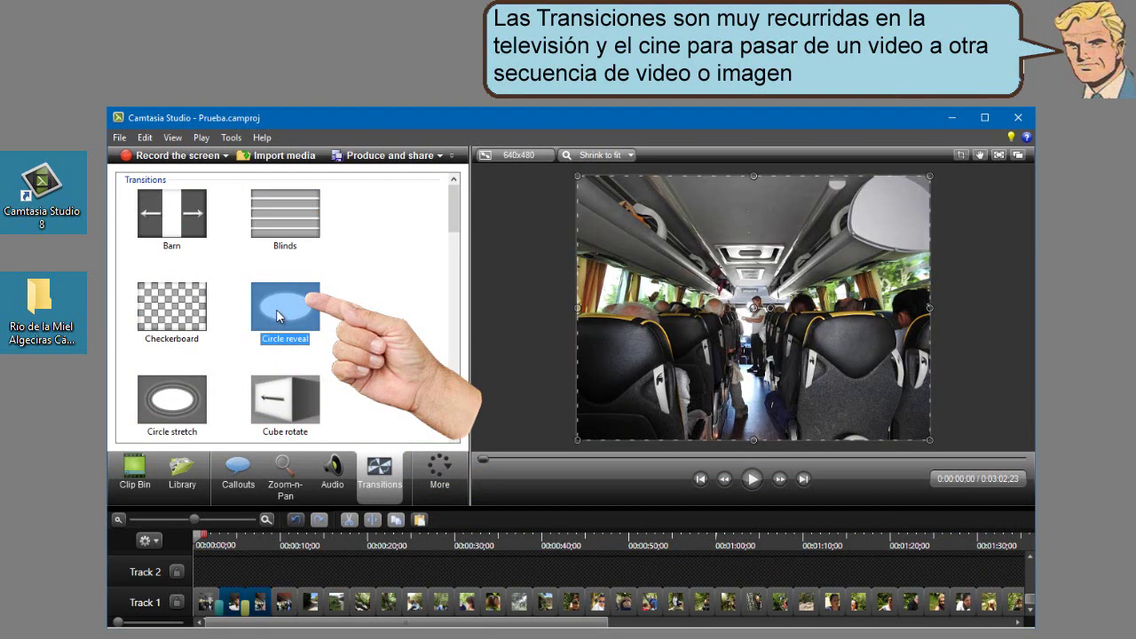
pyautogui.moveTo(276, 309)
pyautogui.mouseDown()
pyautogui.moveTo(292, 337)
pyautogui.moveTo(208, 542)
pyautogui.moveTo(206, 596)
pyautogui.moveTo(216, 600)
pyautogui.mouseUp()
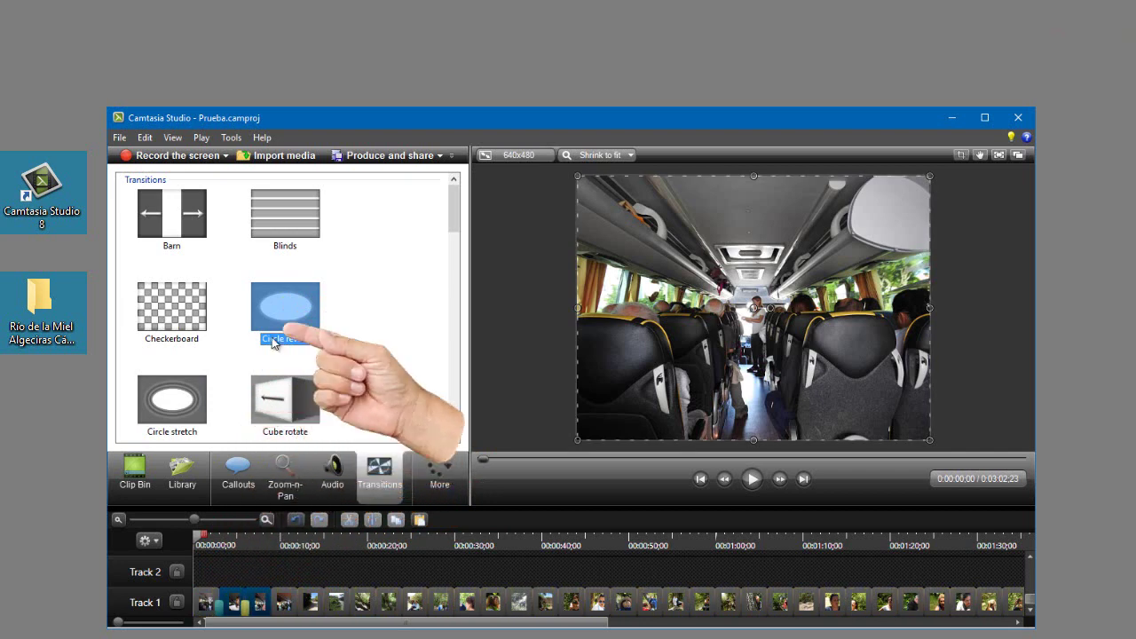
pyautogui.moveTo(285, 306)
pyautogui.mouseDown()
pyautogui.moveTo(325, 347)
pyautogui.moveTo(268, 595)
pyautogui.mouseUp()
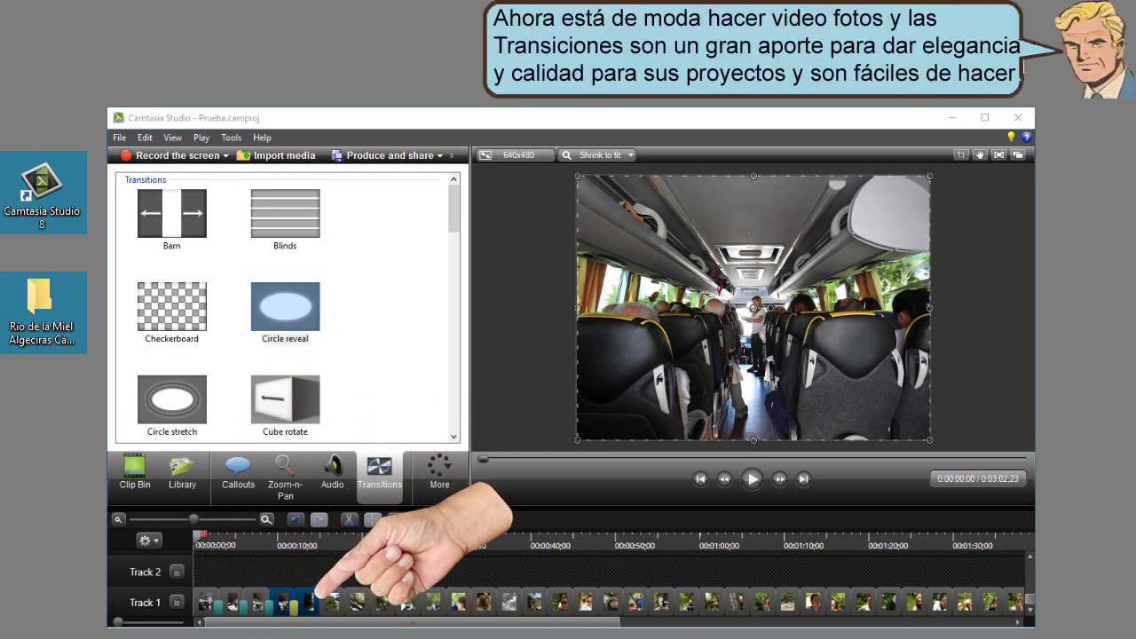
pyautogui.click(753, 479)
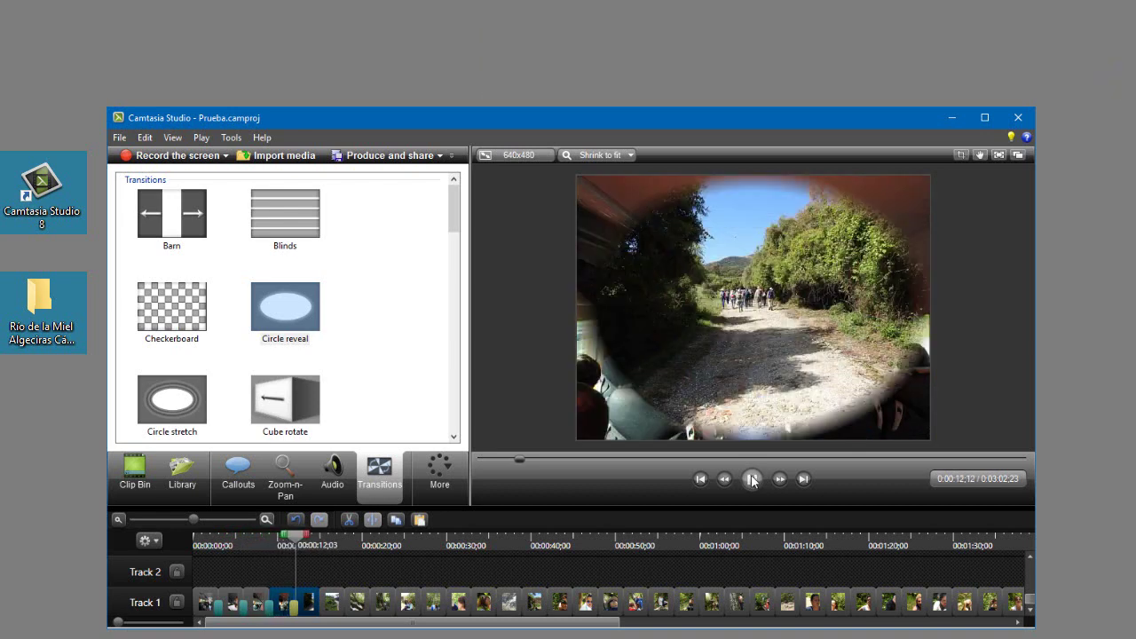
pyautogui.click(751, 479)
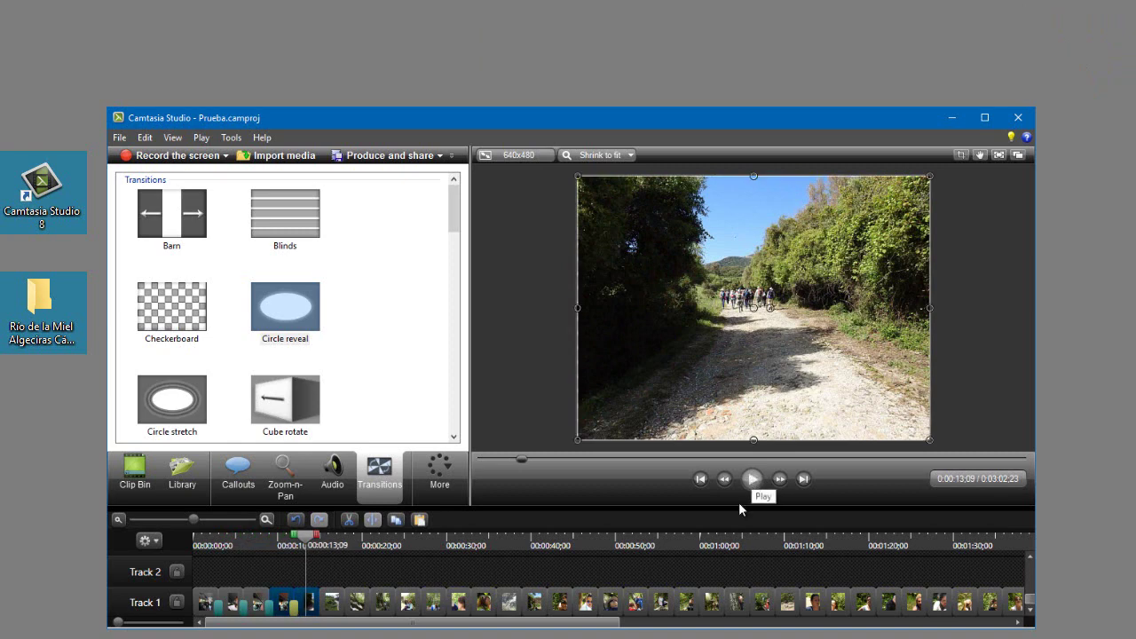
# Step: Add the Circle reveal transition between the remaining photos on Track 1, one junction after another
pyautogui.click(344, 603)
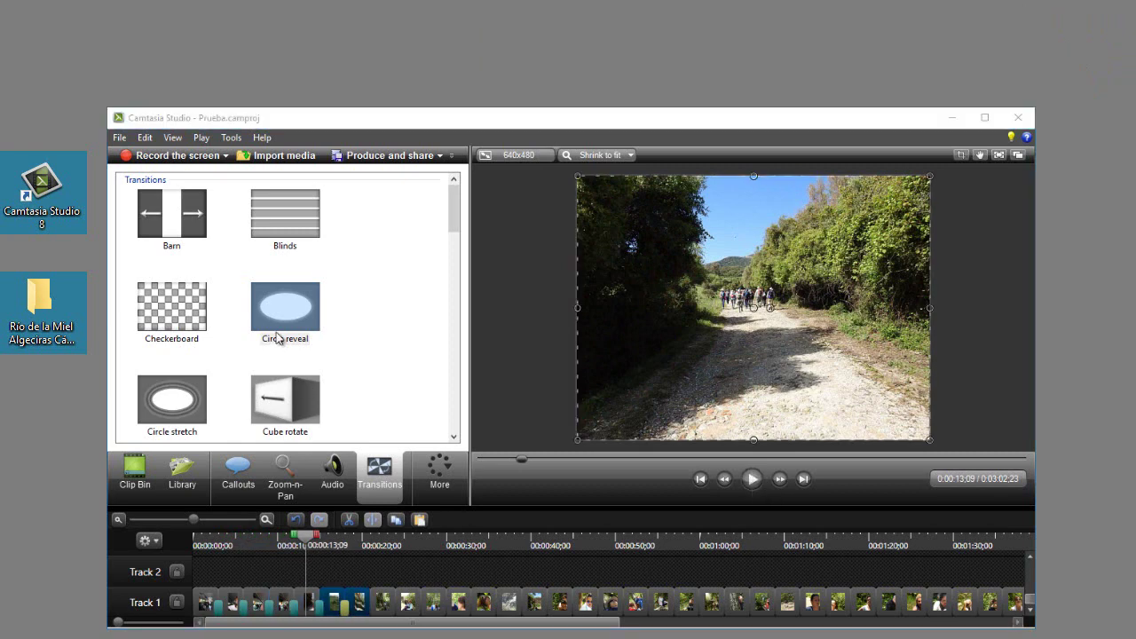
pyautogui.moveTo(278, 338); pyautogui.dragTo(381, 416)
pyautogui.moveTo(373, 603); pyautogui.dragTo(345, 483)
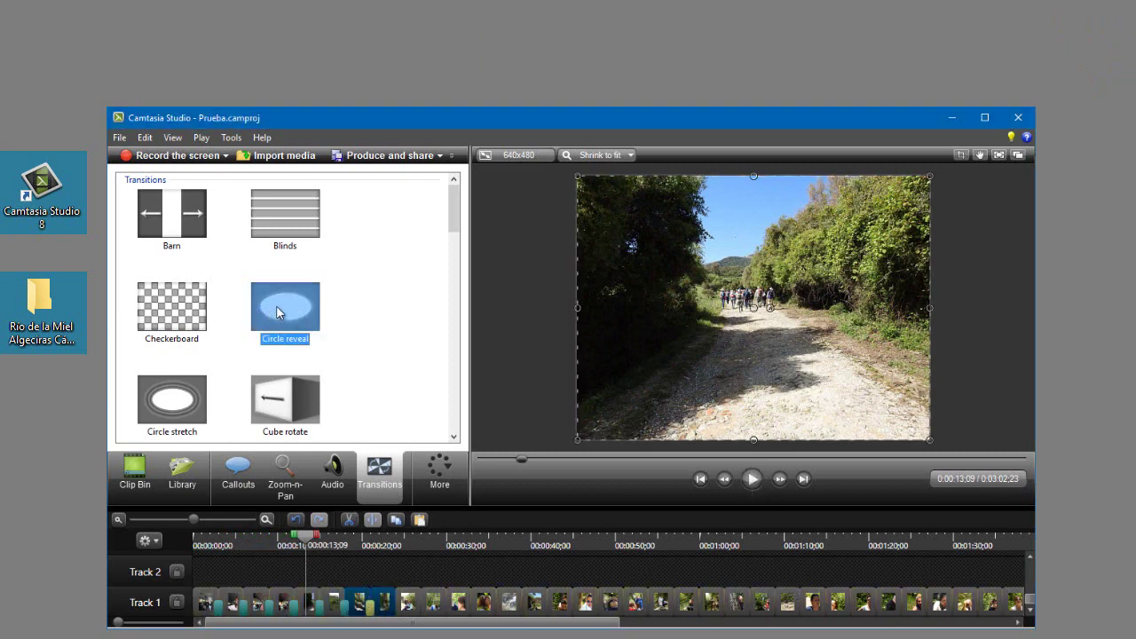
pyautogui.moveTo(278, 313); pyautogui.dragTo(409, 508)
pyautogui.moveTo(396, 600); pyautogui.dragTo(397, 601)
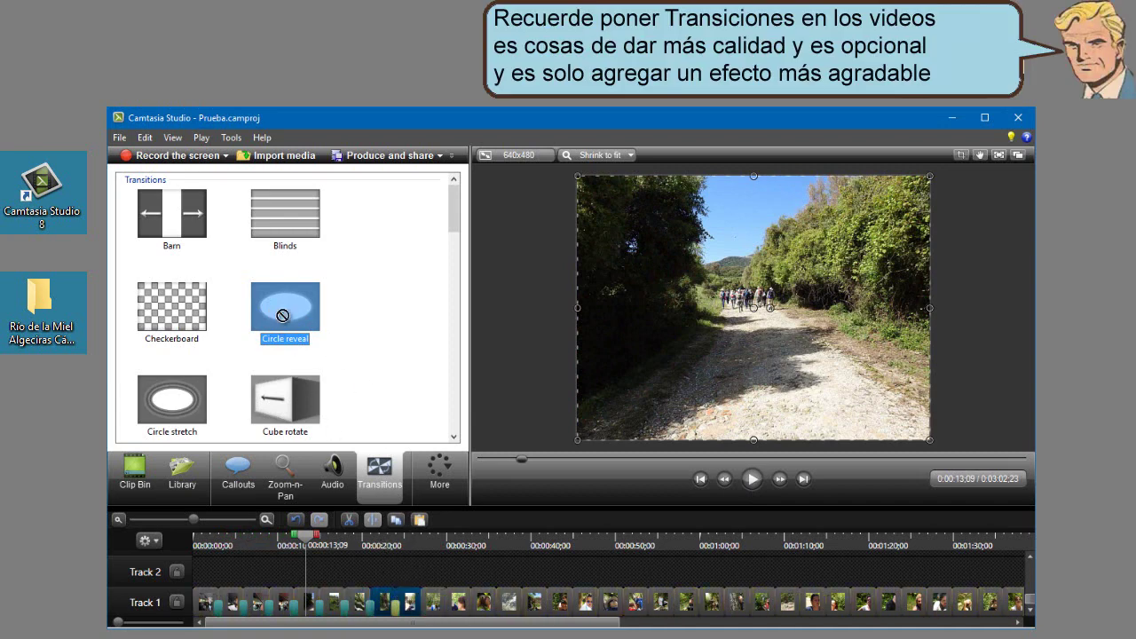
pyautogui.moveTo(282, 316); pyautogui.dragTo(416, 599)
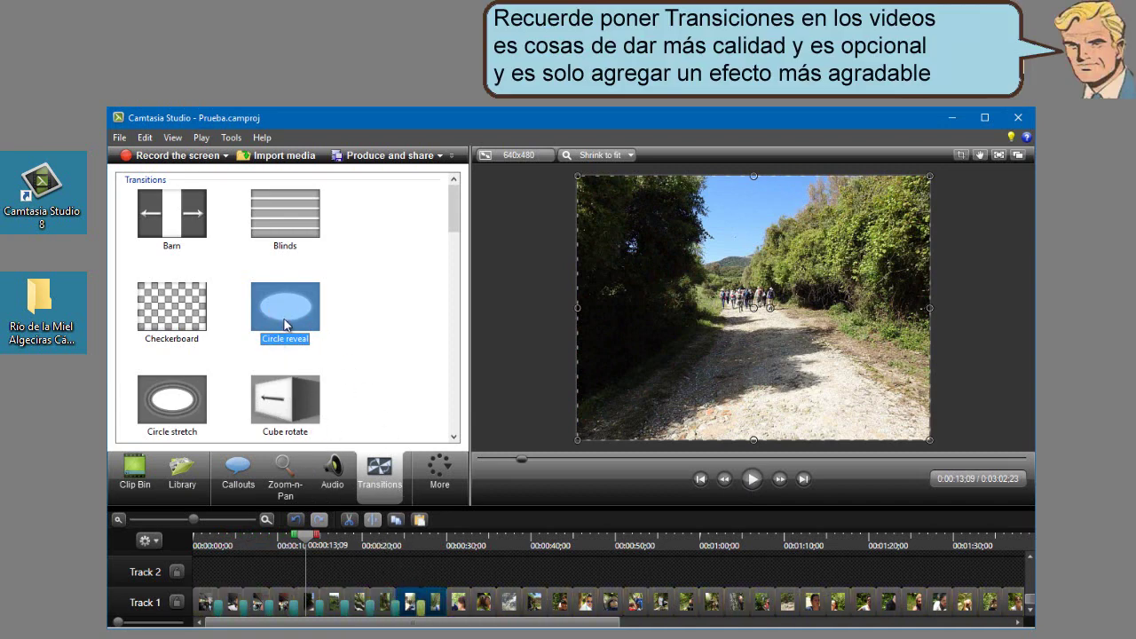
pyautogui.moveTo(285, 325); pyautogui.dragTo(395, 410)
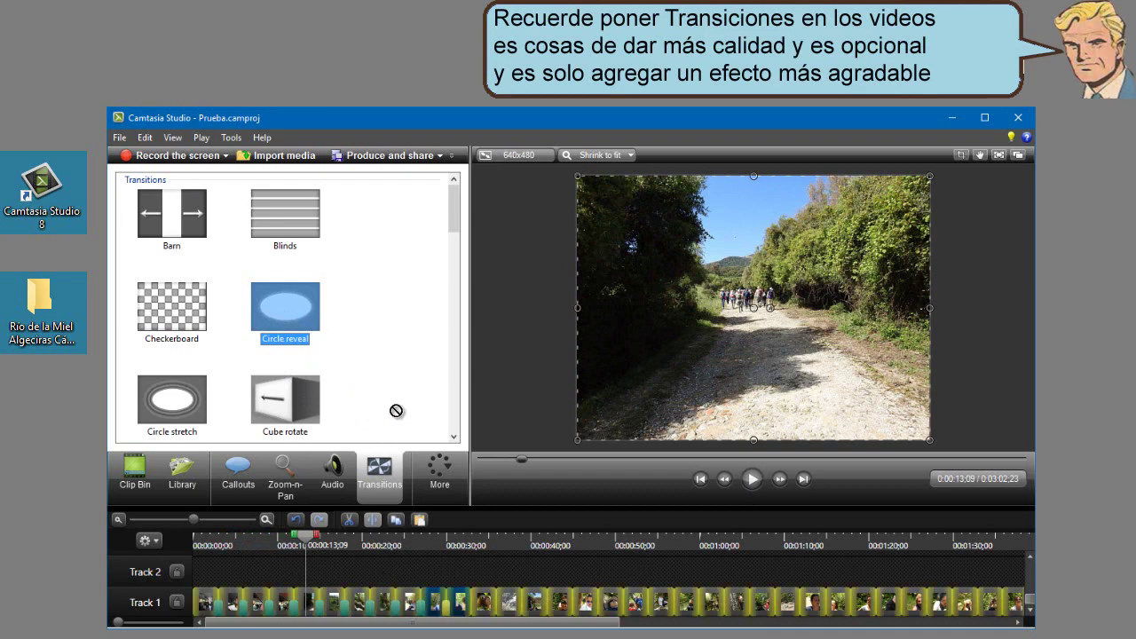
pyautogui.moveTo(479, 595); pyautogui.dragTo(480, 596)
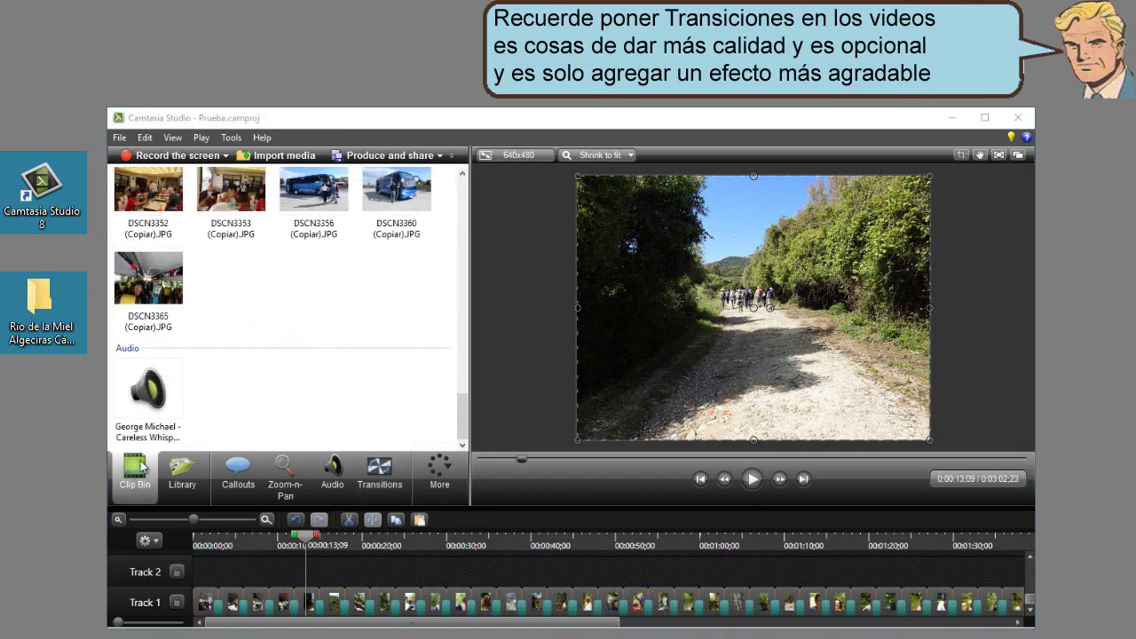
# Step: Place the George Michael - Careless Whisper audio on Track 2 from the beginning and return the playhead to the start
pyautogui.moveTo(148, 396); pyautogui.dragTo(238, 459)
pyautogui.moveTo(253, 586); pyautogui.dragTo(253, 572)
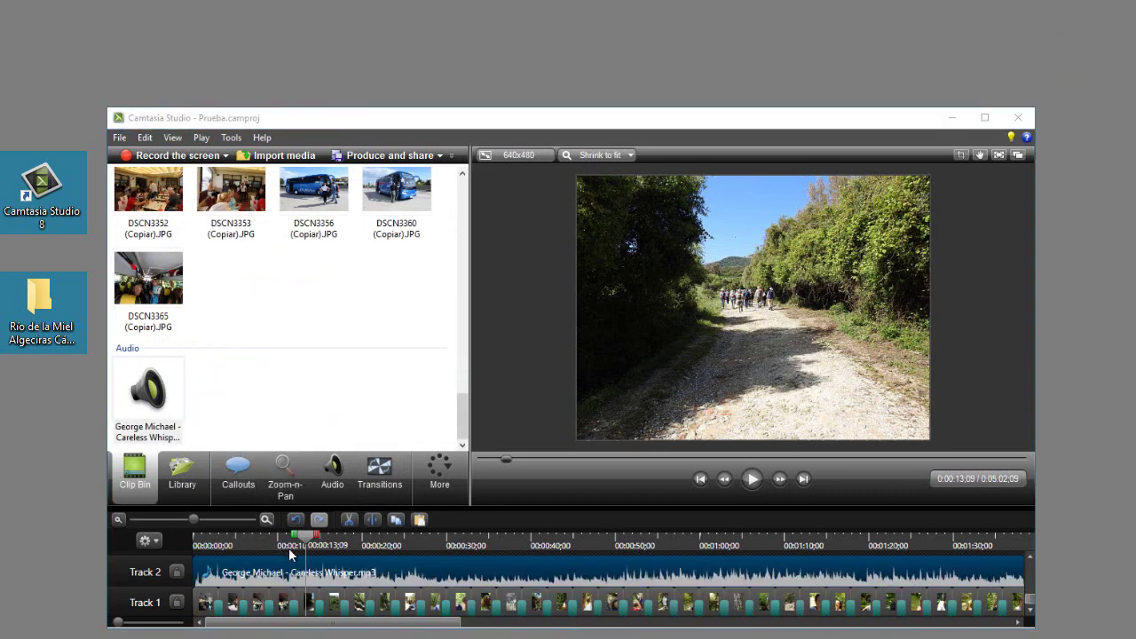
pyautogui.moveTo(303, 541); pyautogui.dragTo(183, 542)
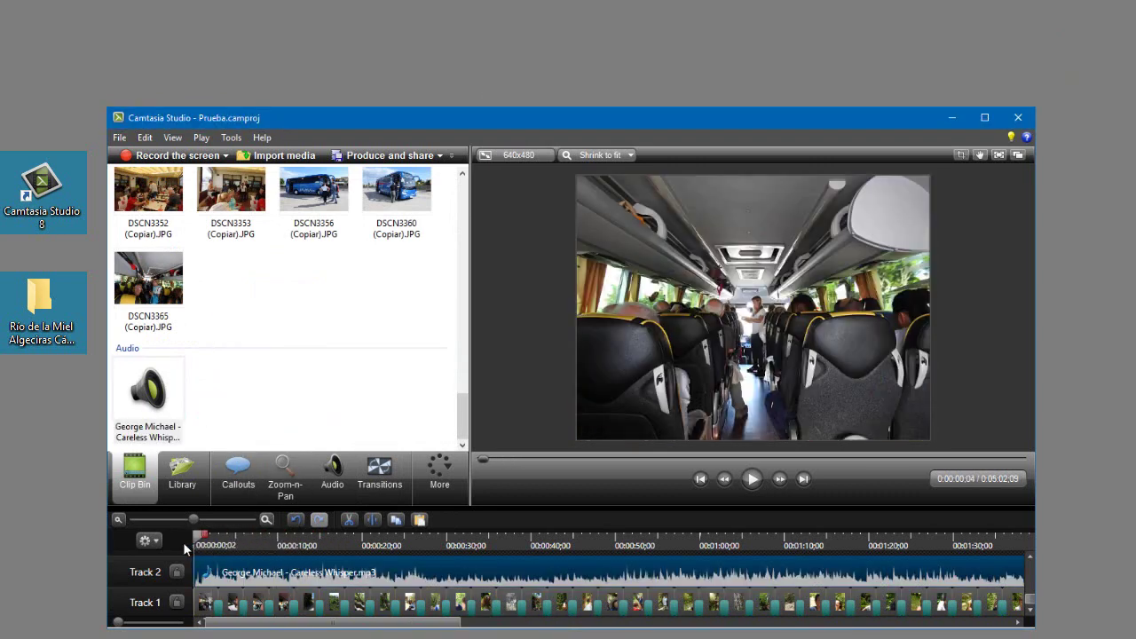
# Step: Add a text callout at the start of the video reading "Río de la Miel Algeciras Cádiz fotos"
pyautogui.click(238, 473)
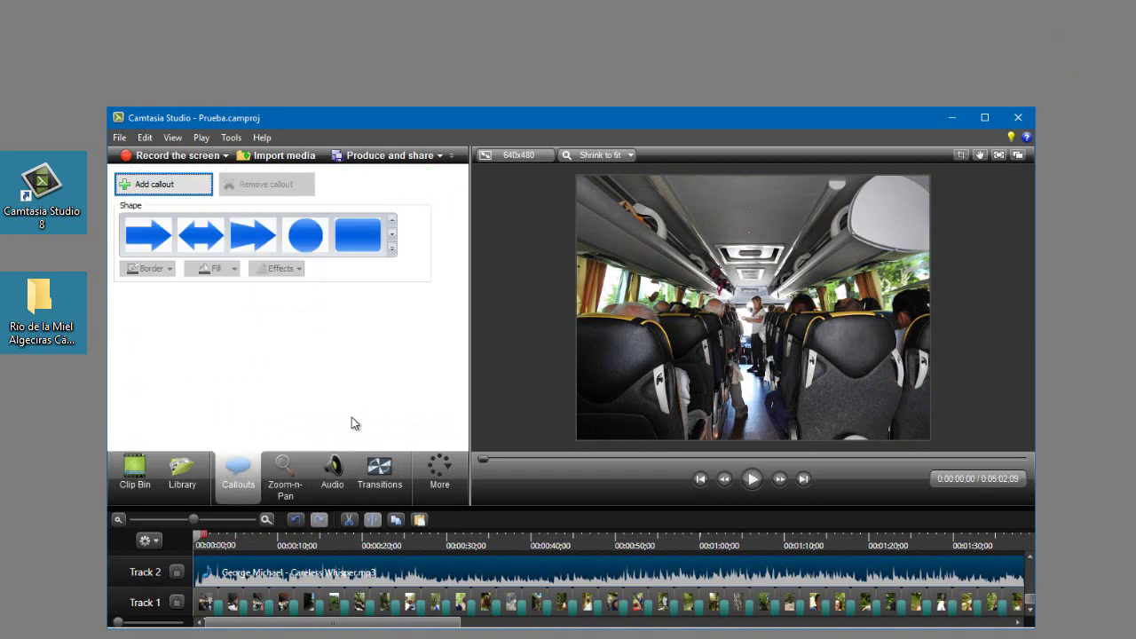
pyautogui.click(393, 250)
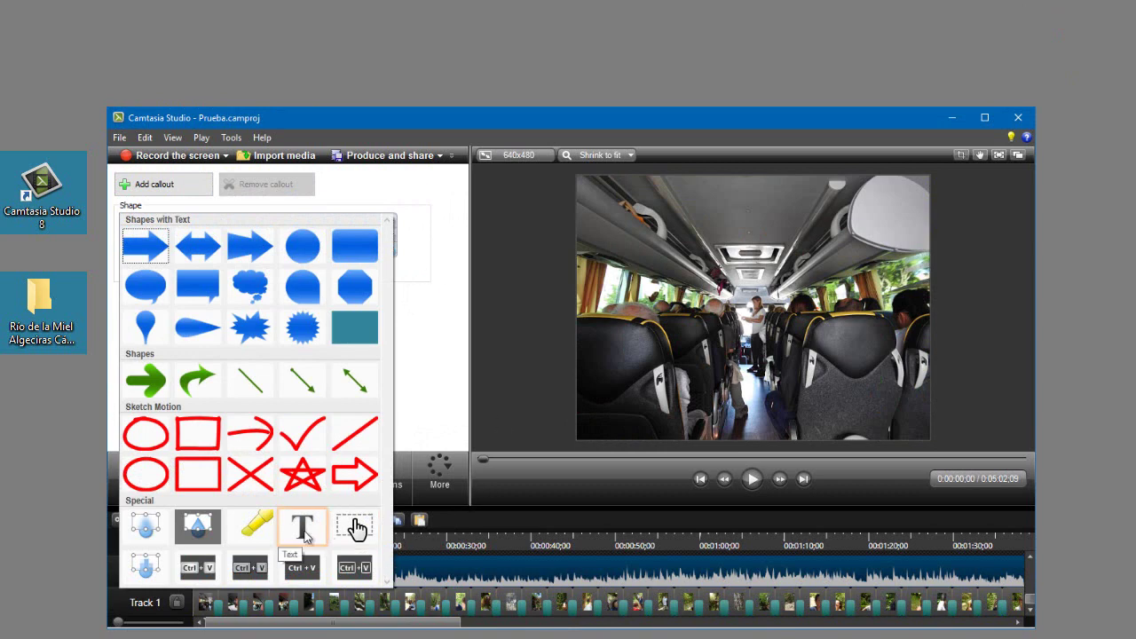
pyautogui.click(303, 528)
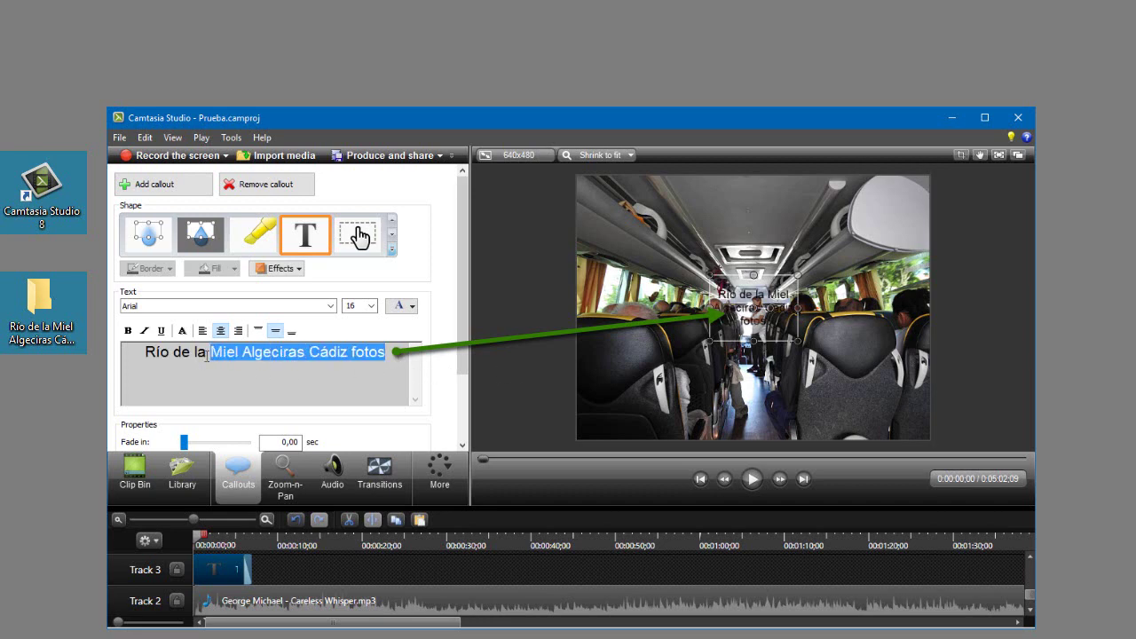
# Step: Colour the title text light blue and enlarge its text box to span most of the first photo
pyautogui.click(412, 307)
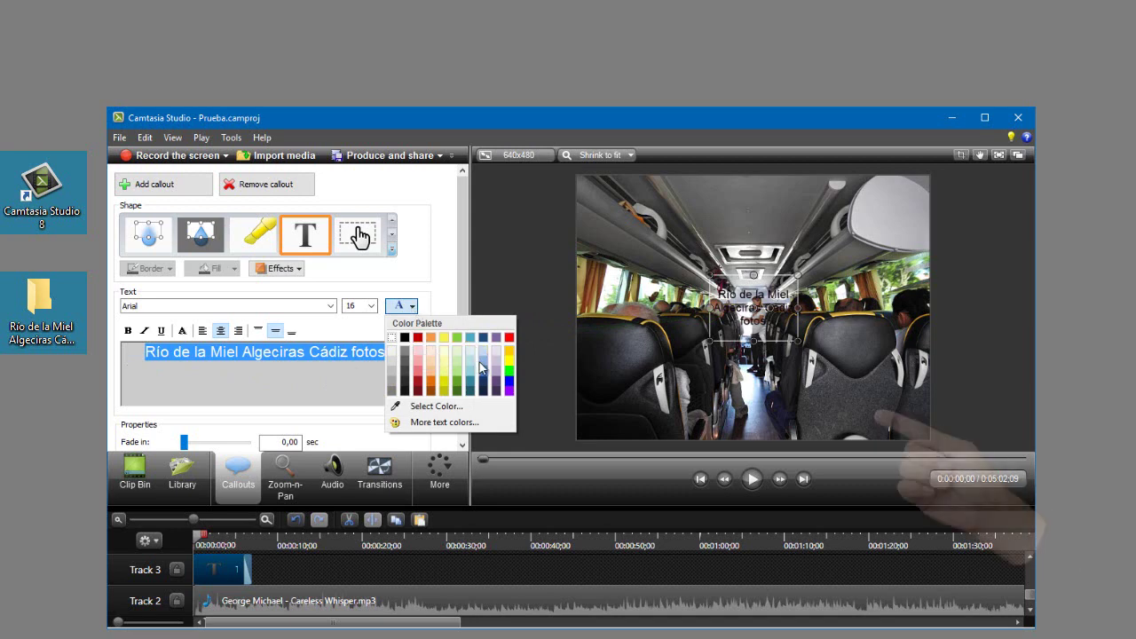
pyautogui.click(475, 353)
pyautogui.moveTo(602, 407); pyautogui.dragTo(584, 430)
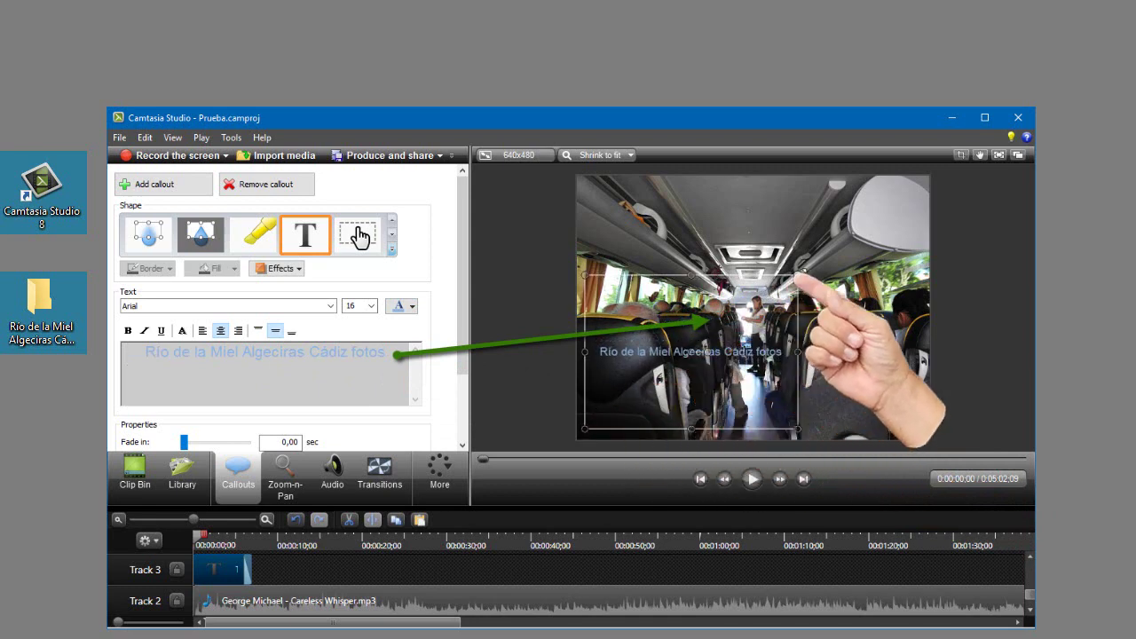
pyautogui.moveTo(798, 275); pyautogui.dragTo(884, 216)
pyautogui.moveTo(830, 241); pyautogui.dragTo(833, 218)
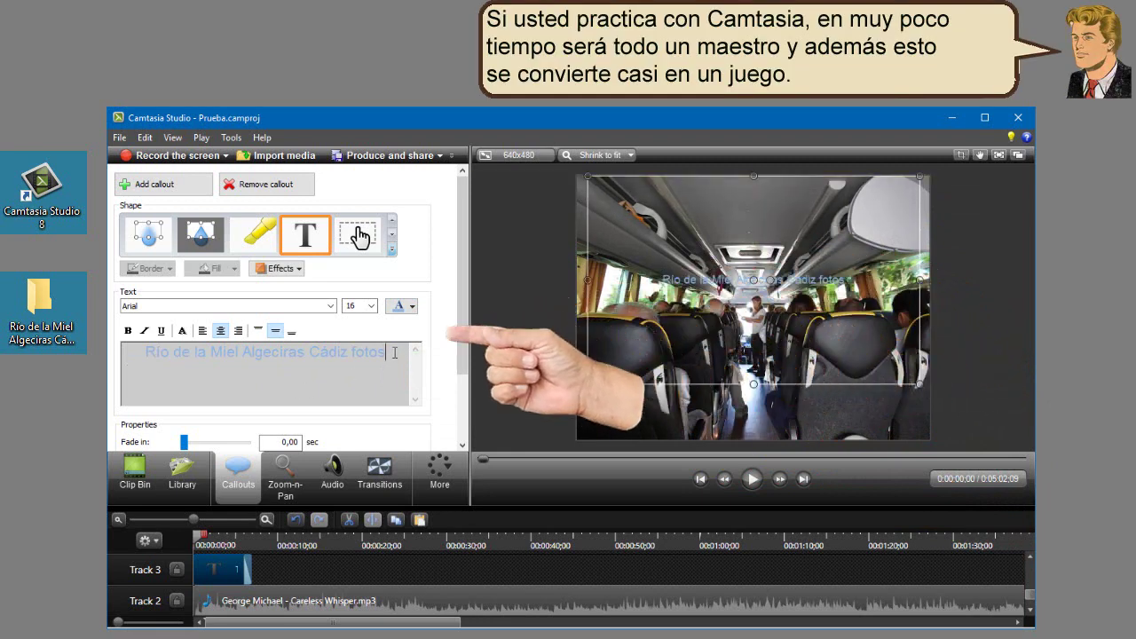
# Step: Set the font size of the whole title callout text to 72 and play the slideshow preview
pyautogui.moveTo(390, 355); pyautogui.dragTo(151, 364)
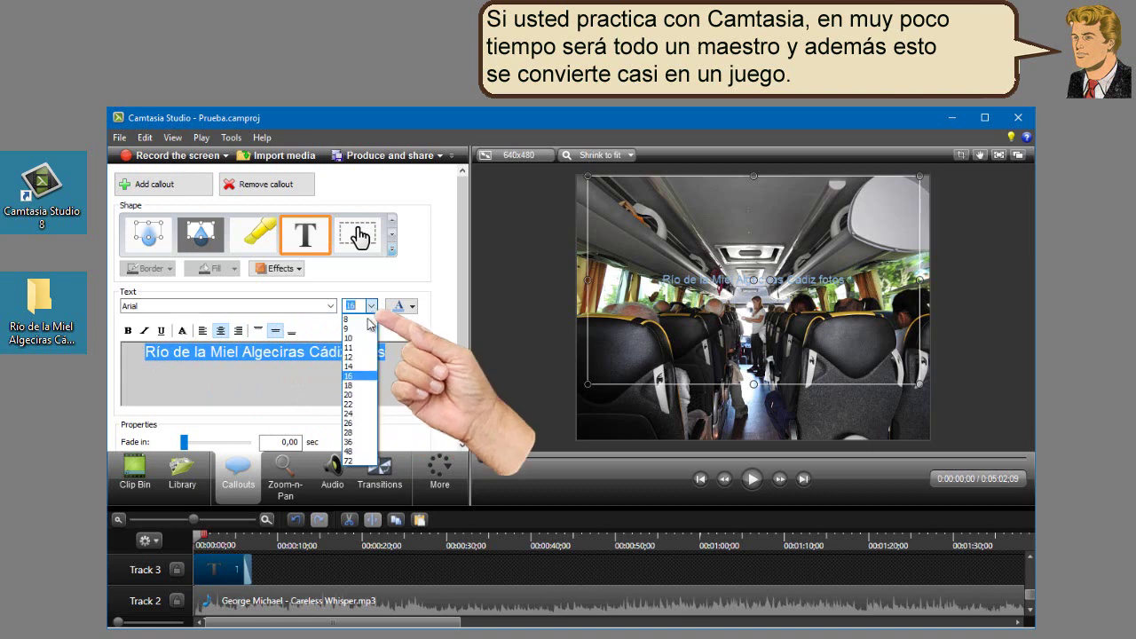
pyautogui.click(351, 460)
pyautogui.click(753, 480)
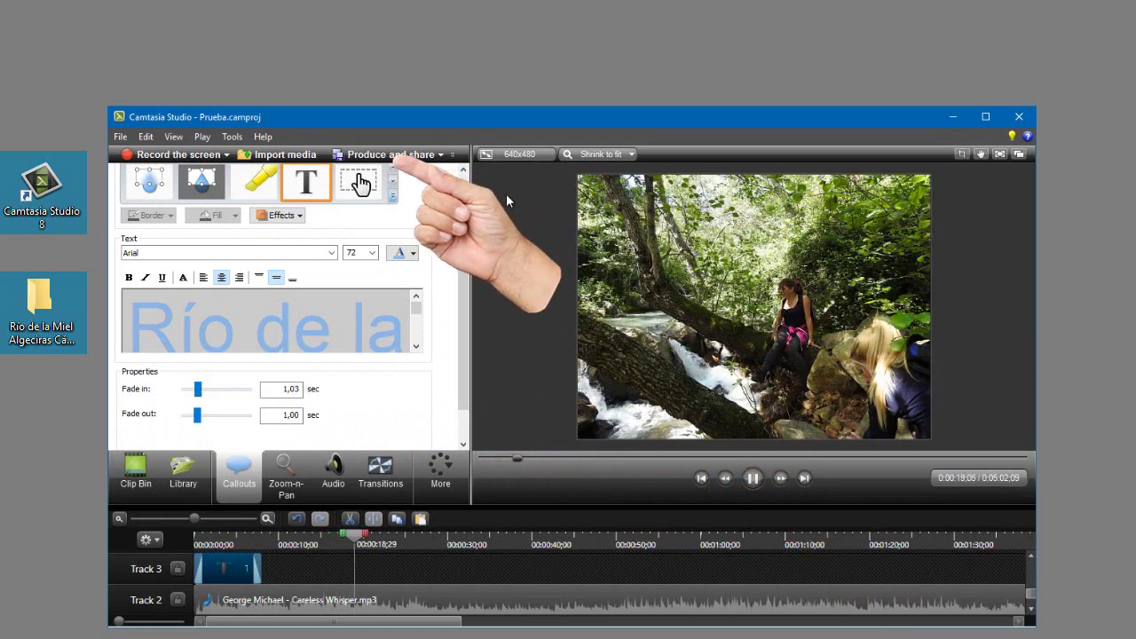
# Step: Produce the video with the "MP4 with video player (up to 480p)" preset, saved to the Desktop as "Mi primer video editado"
pyautogui.click(440, 155)
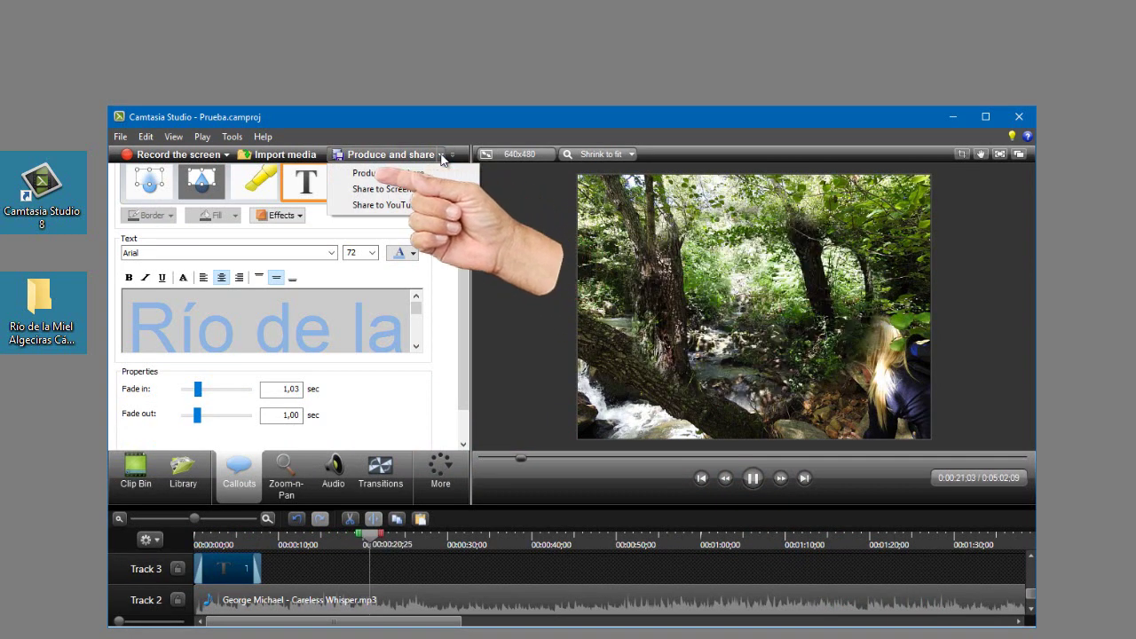
pyautogui.click(418, 173)
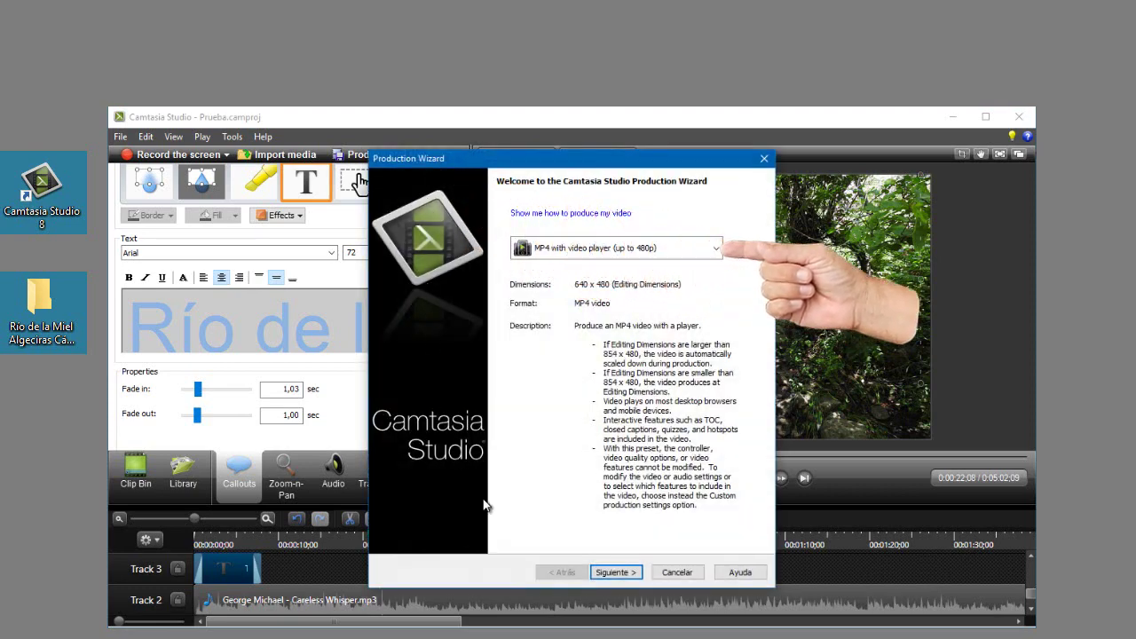
pyautogui.click(610, 572)
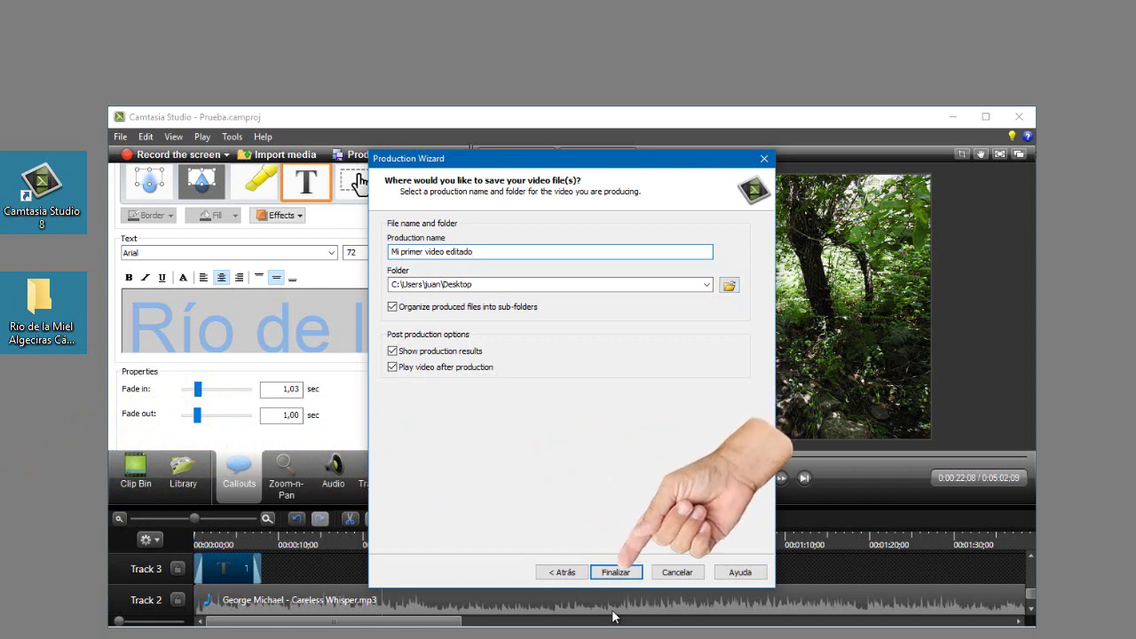
pyautogui.click(616, 573)
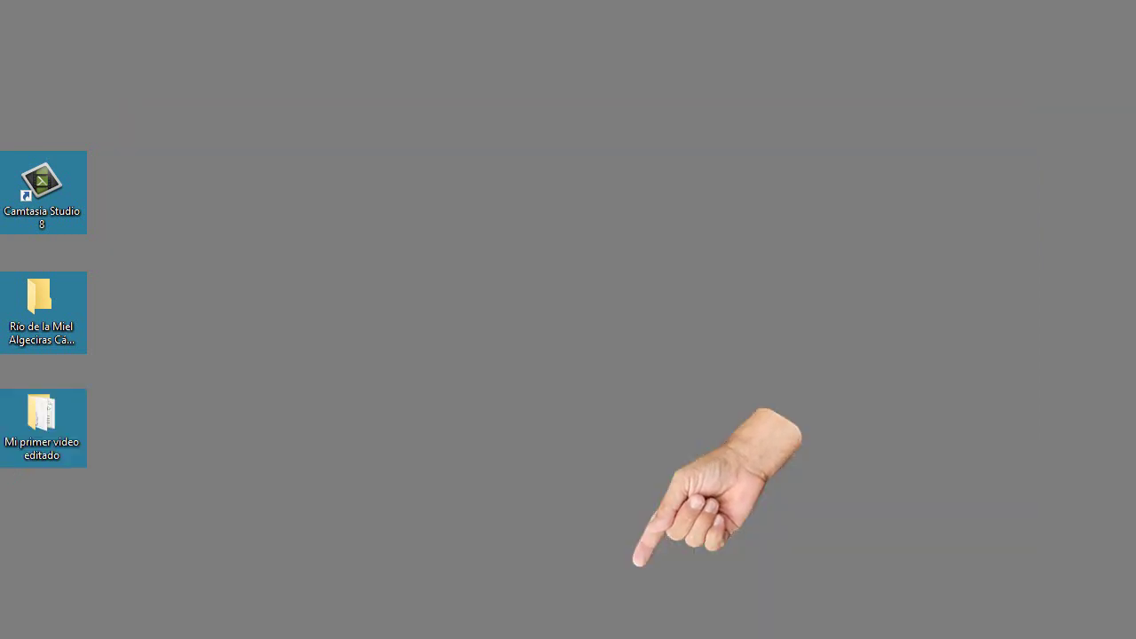